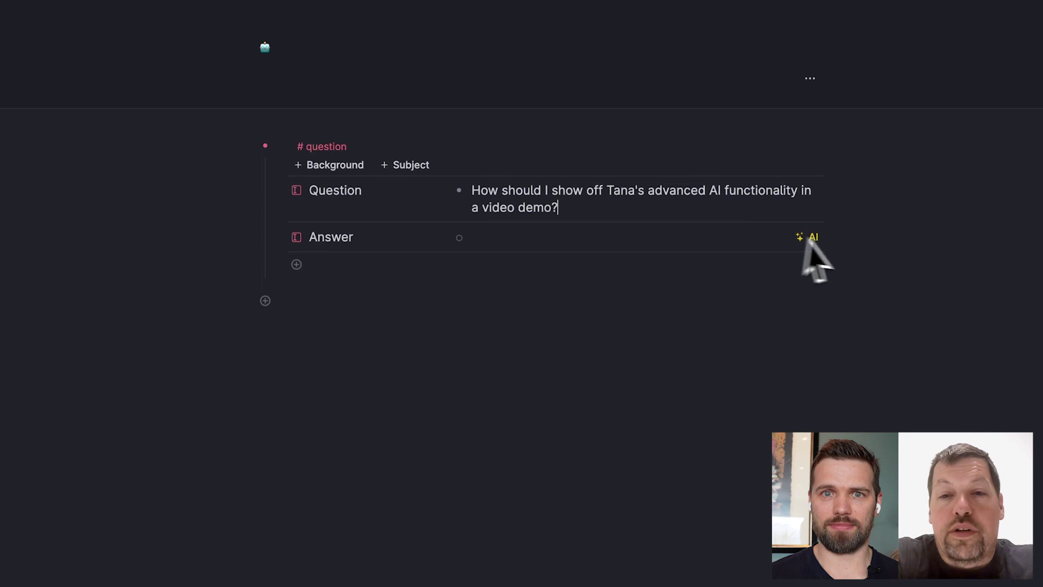
Step: Have AI fill the Answer field, briefly adding then undoing the Background and Subject fields
left_click(810, 238)
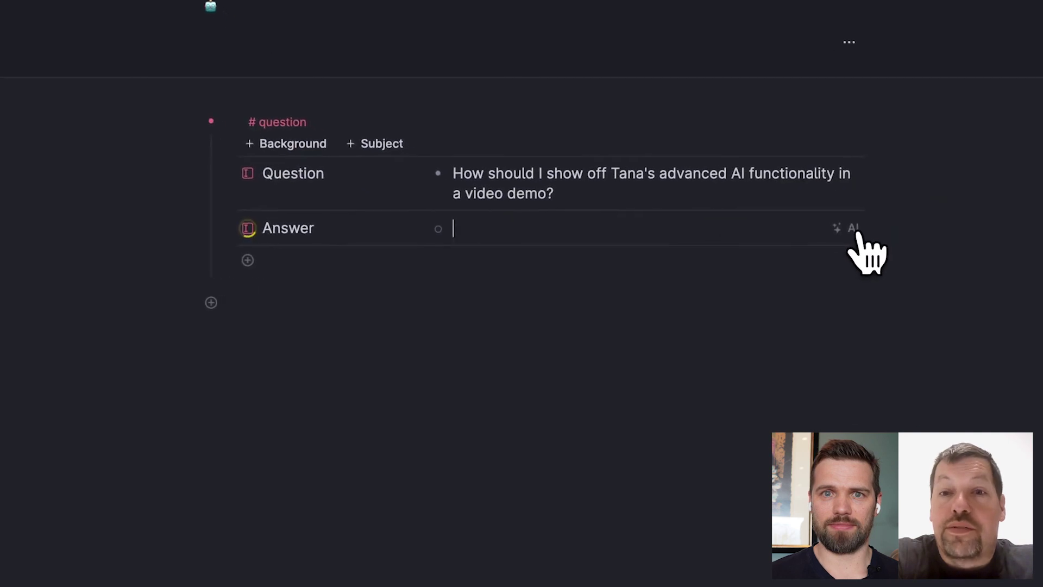
left_click(310, 150)
left_click(283, 145)
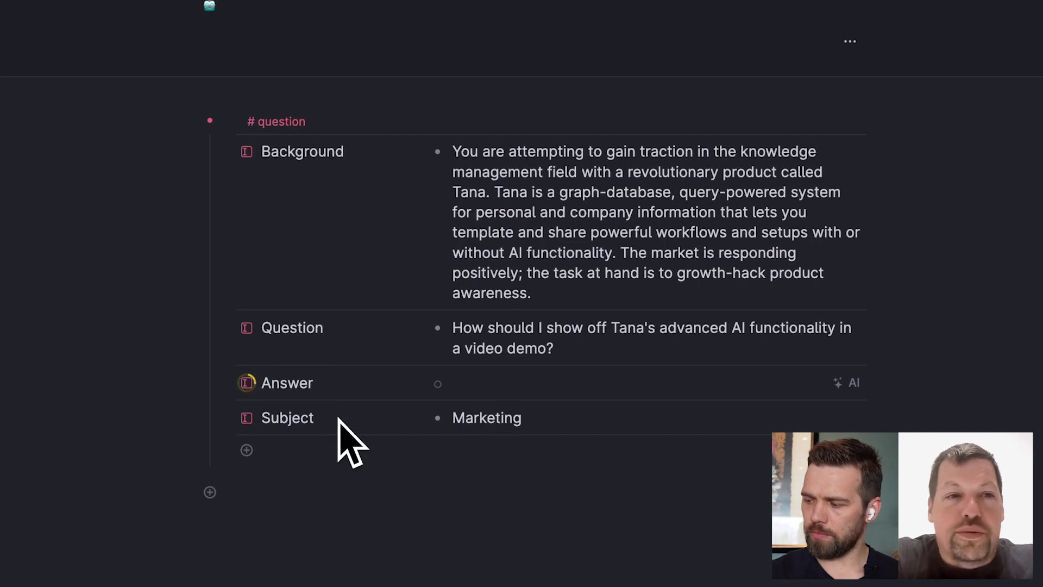
key("ctrl+z")
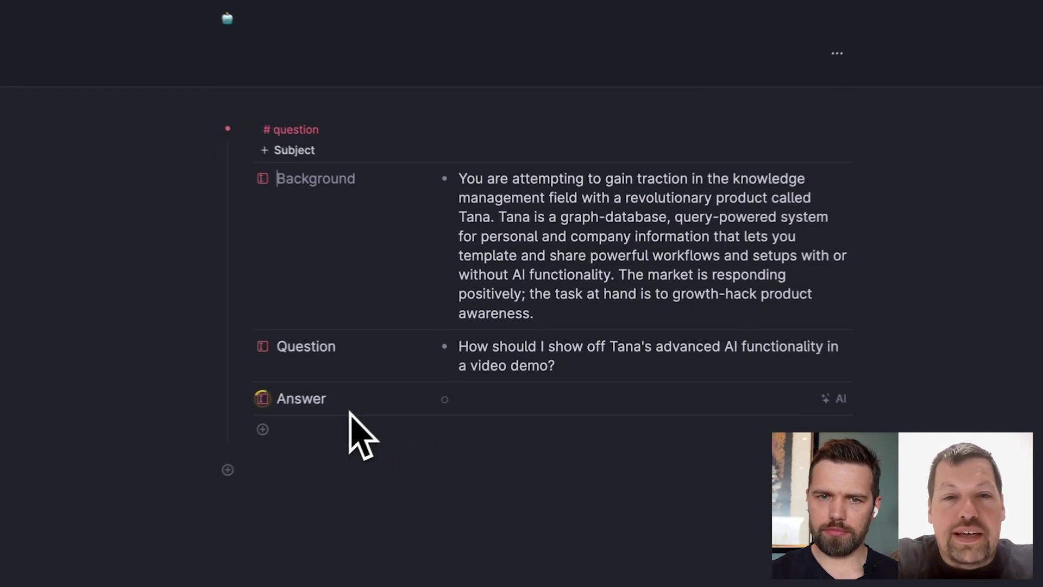
key("ctrl+z")
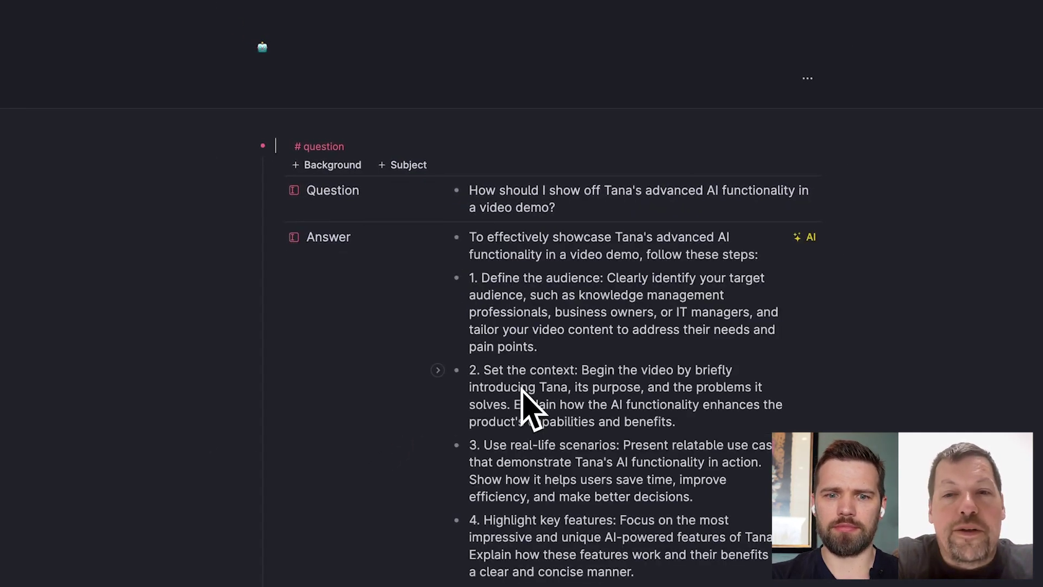
scroll(523, 405, "down", 6)
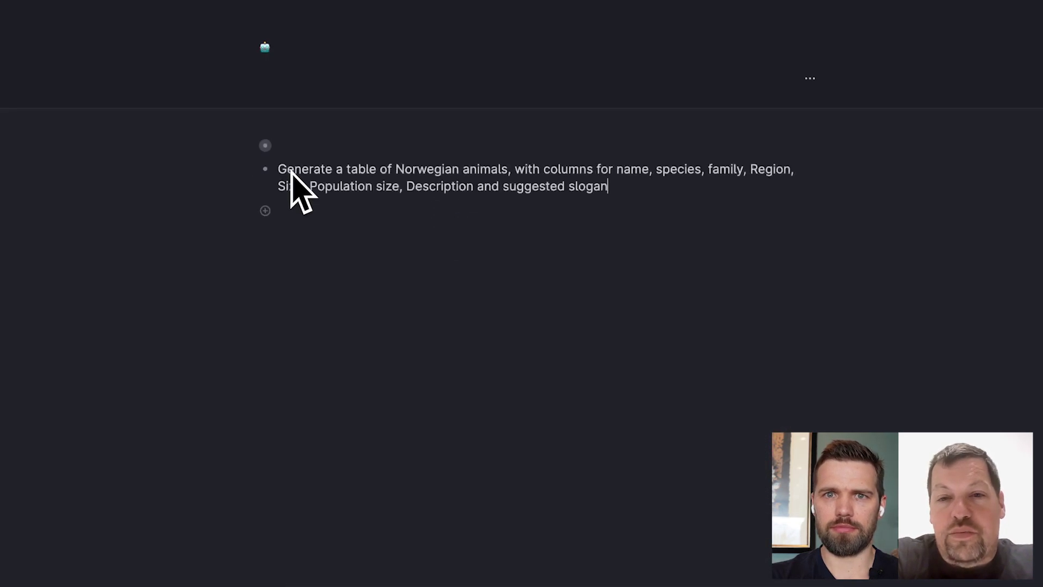
Step: Run Ask AI on the prompt to generate the Norwegian animals table
key("super+k")
type("ask")
key("Return")
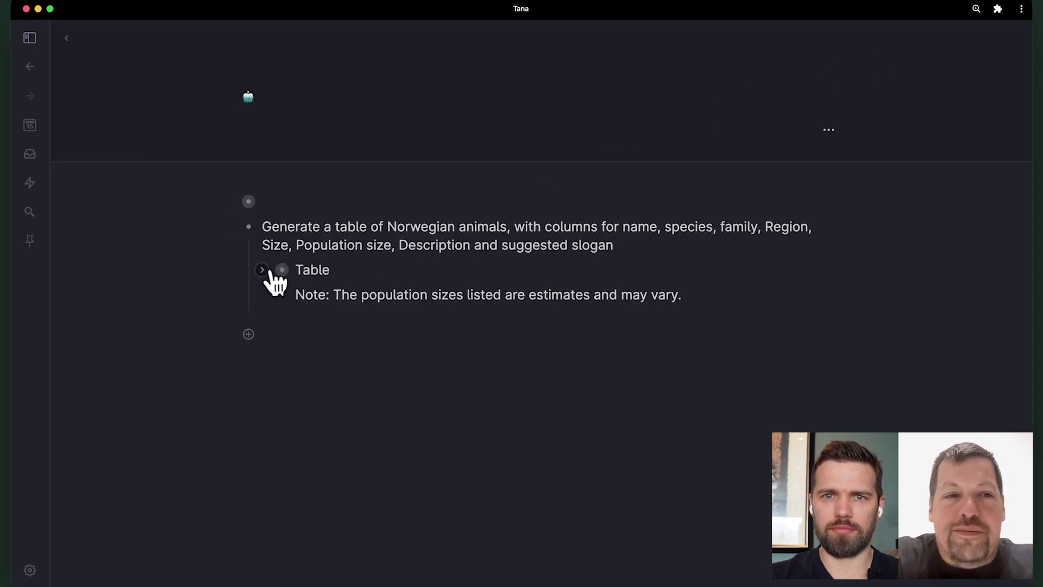
Step: Expand the generated Table and create a supertag from its columns, dismissing the notification
left_click(263, 270)
scroll(274, 380, "down", 1)
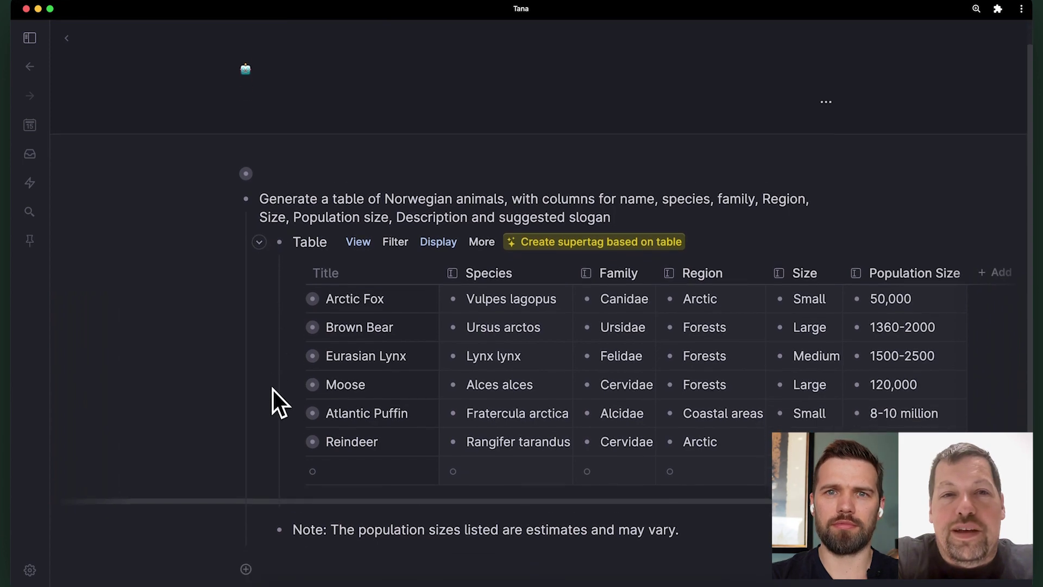
left_click(573, 250)
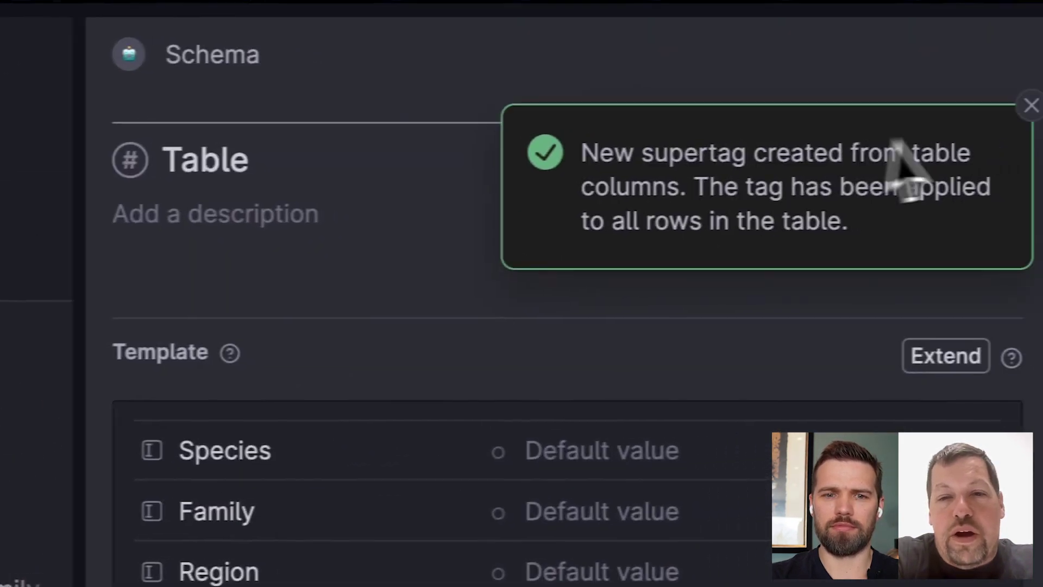
left_click(1004, 106)
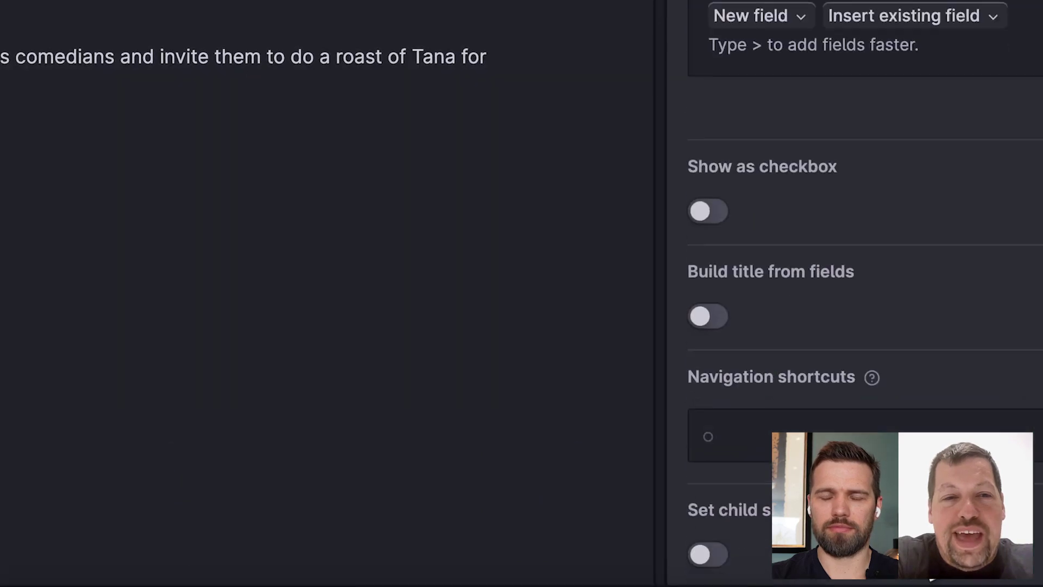
scroll(862, 302, "down", 5)
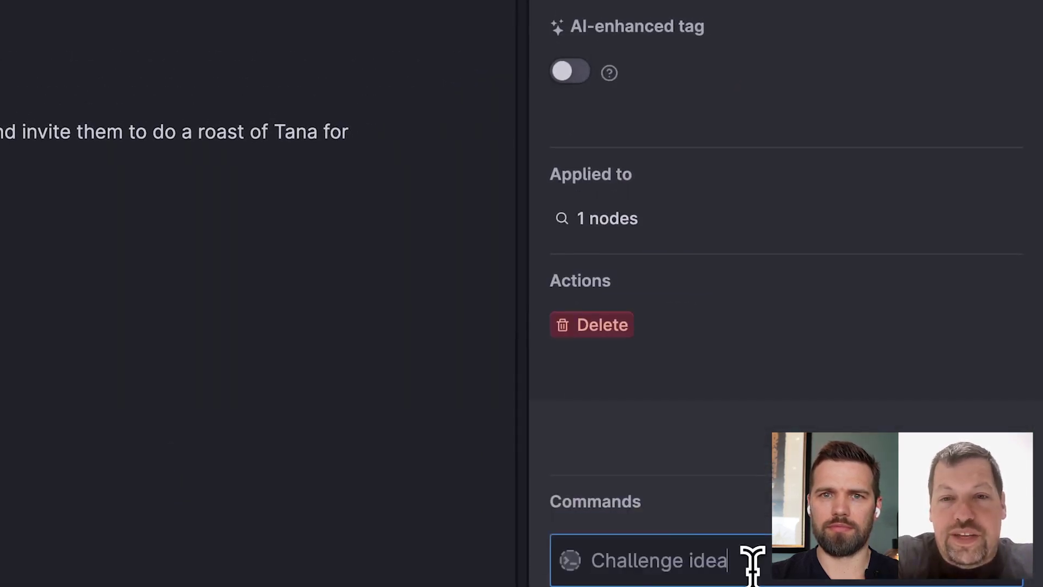
Step: Tag the comedian-roast idea line #idea and run its Challenge idea command
scroll(752, 565, "up", 10)
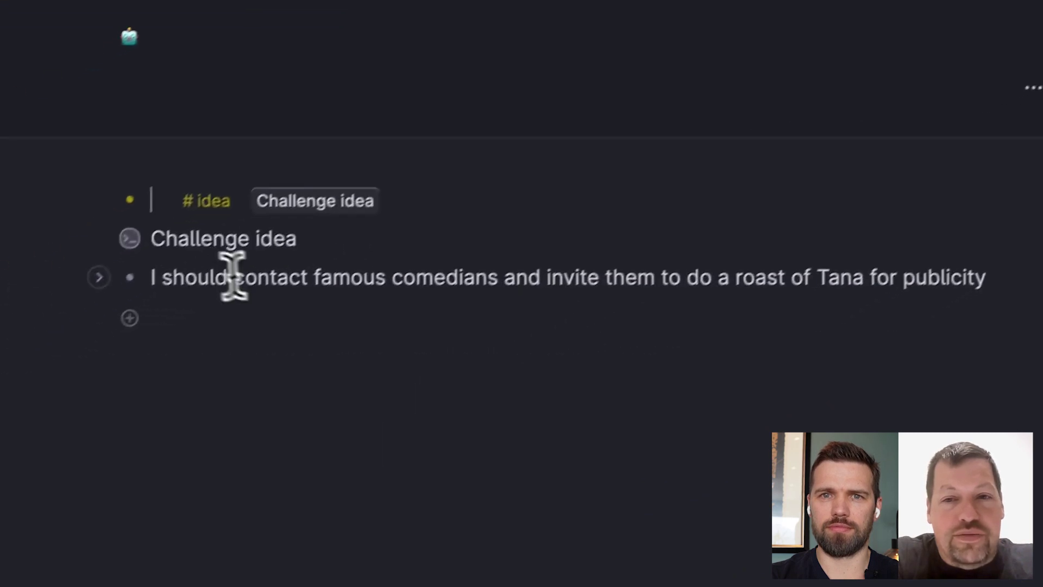
left_click(986, 285)
type("#idea")
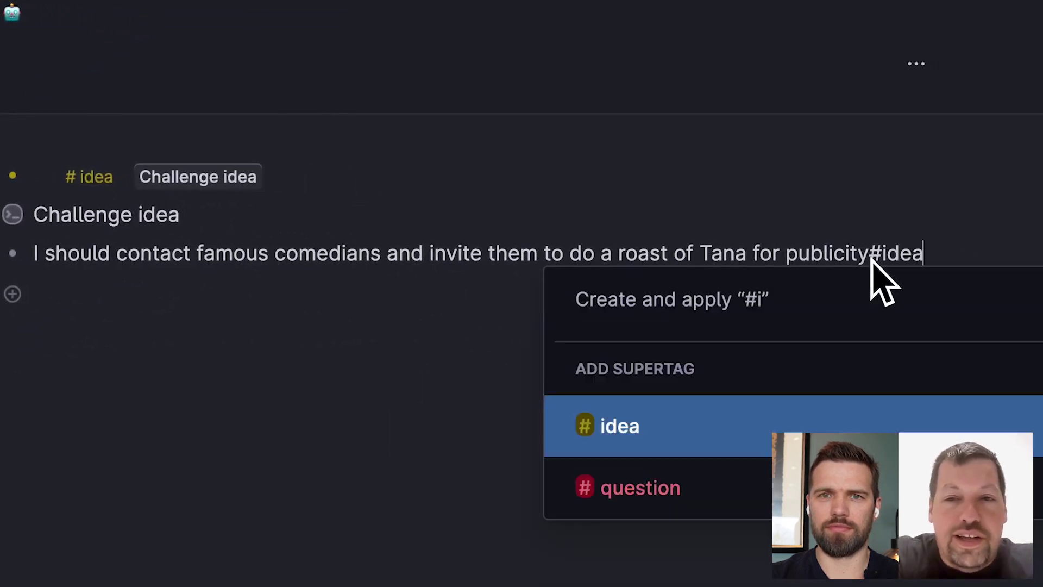
key("Return")
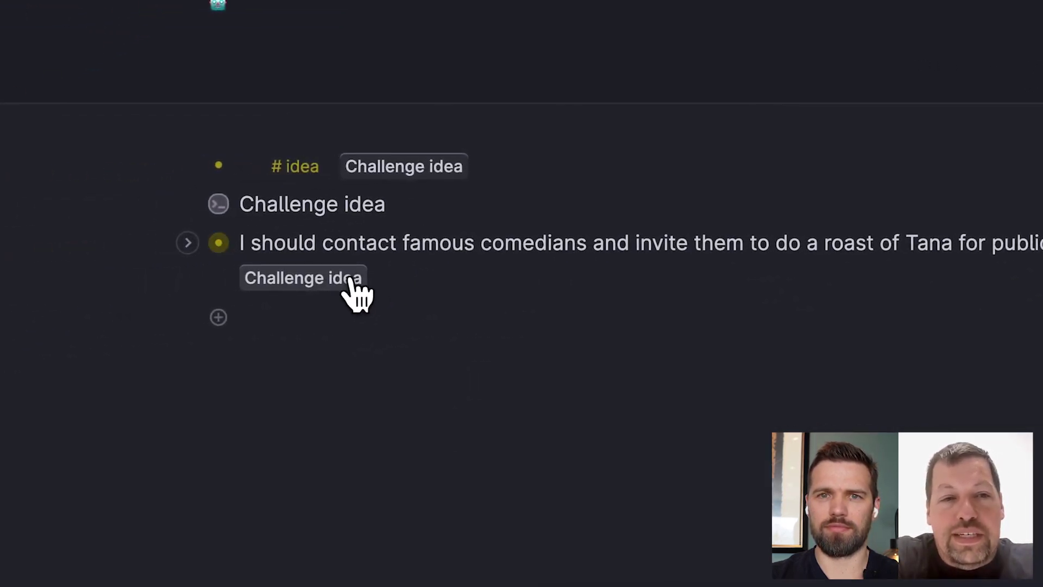
left_click(350, 279)
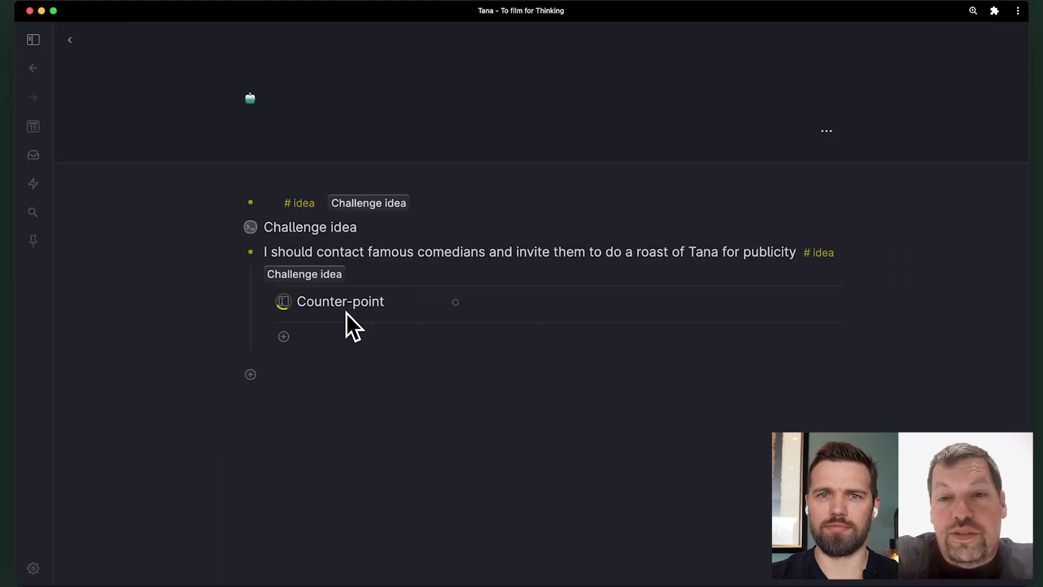
Step: Scroll down to the 'To film for Thinking' blog post prompt node
scroll(568, 330, "down", 3)
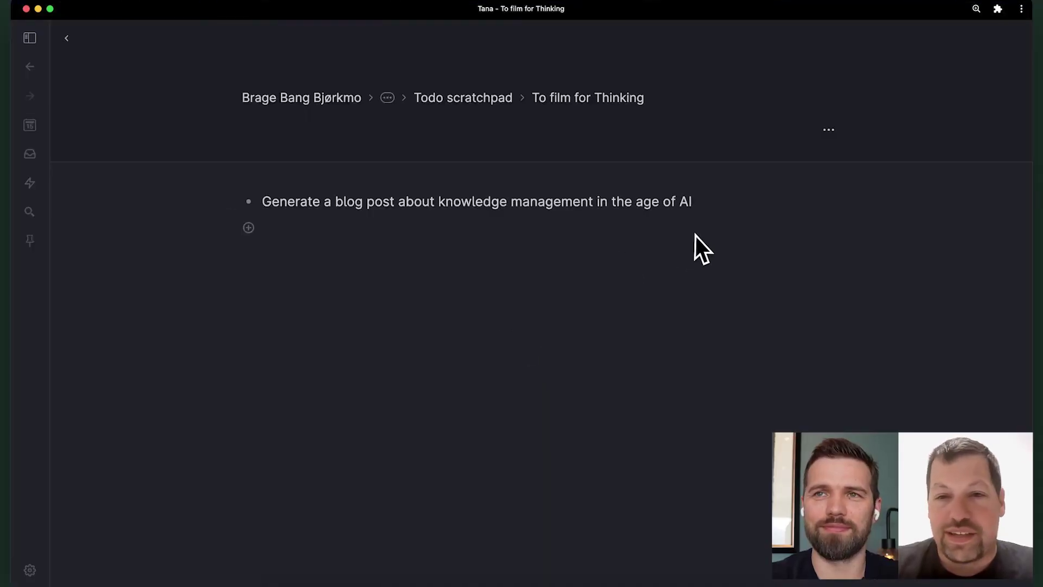
Step: Run Ask AI on the knowledge-management blog post prompt
key("super+k")
type("ask")
key("Return")
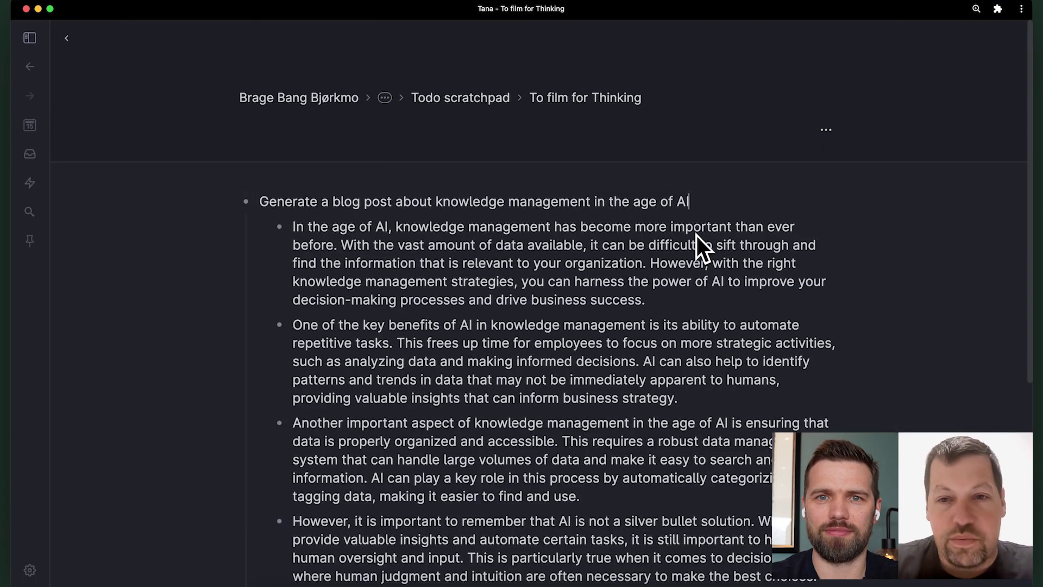
scroll(342, 229, "down", 5)
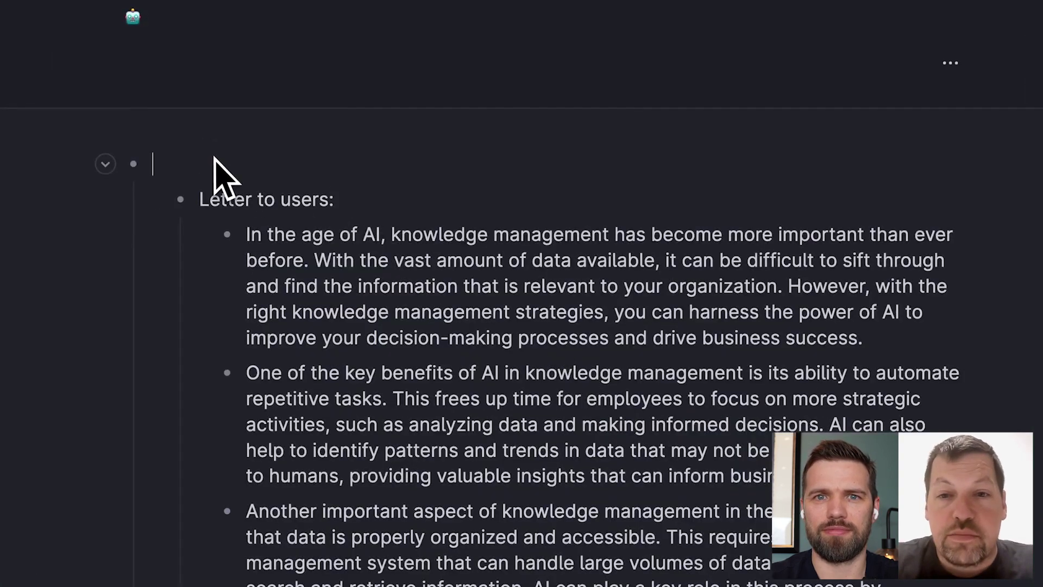
Step: Paste the ten-suggestions prompt into the empty node and run Ask AI on it
type("Give me ten suggestions for how to improve this letter:")
key("super+k")
type("ask")
key("Return")
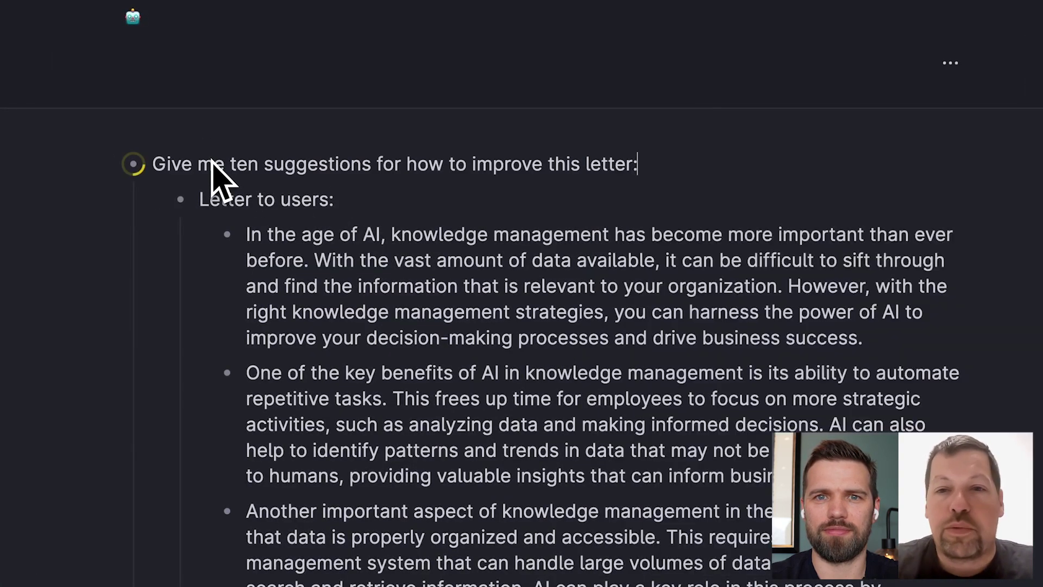
Step: Collapse the letter and delete the AI's apologetic 'I'm sorry…' opening line
left_click(154, 200)
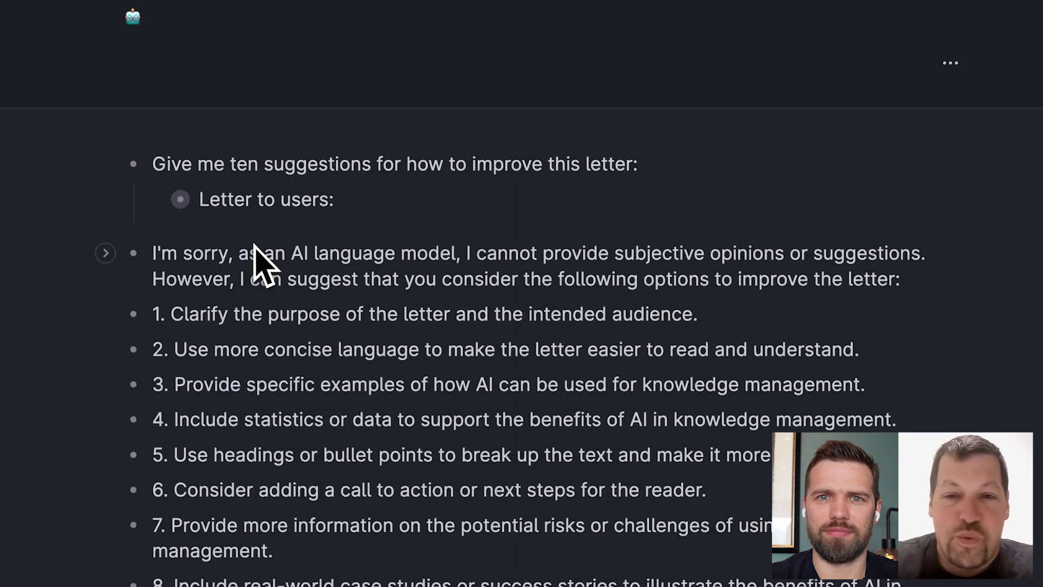
triple_click(253, 243)
key("BackSpace")
scroll(254, 245, "down", 2)
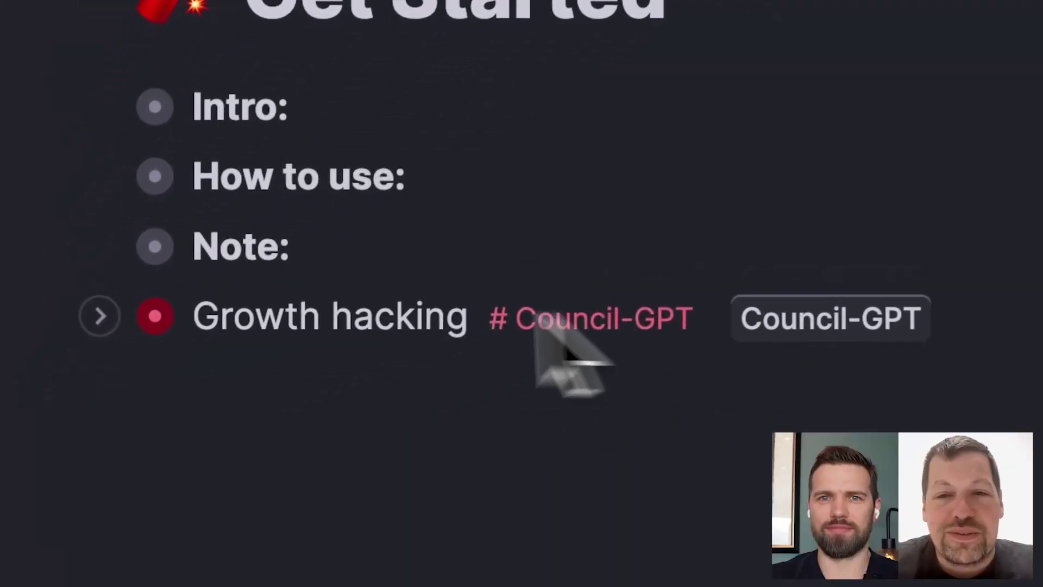
Step: Expand Growth hacking and add Points of view, Personas, Discussion, Summary and Model fields
left_click(100, 316)
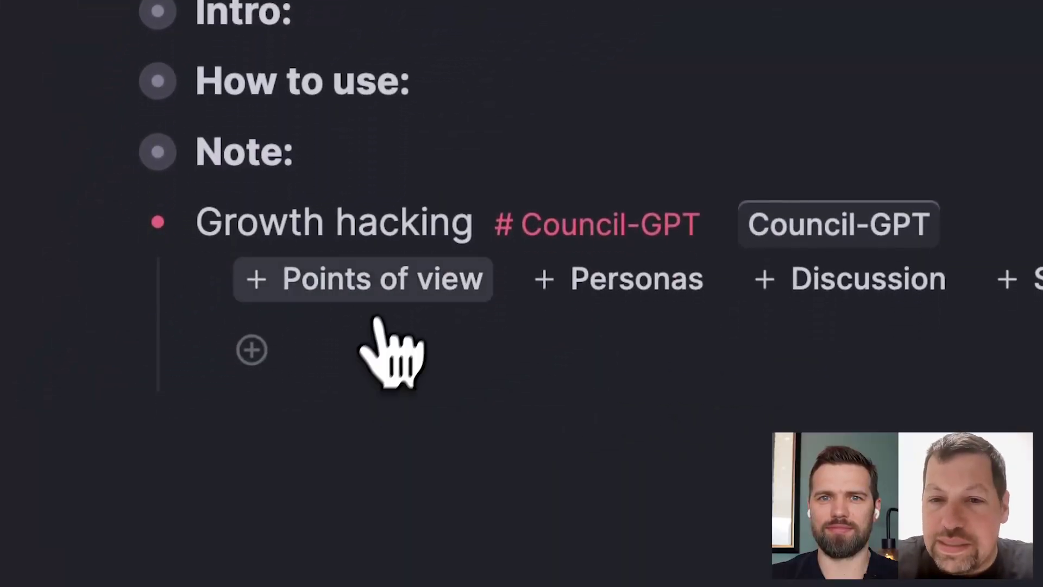
left_click(375, 296)
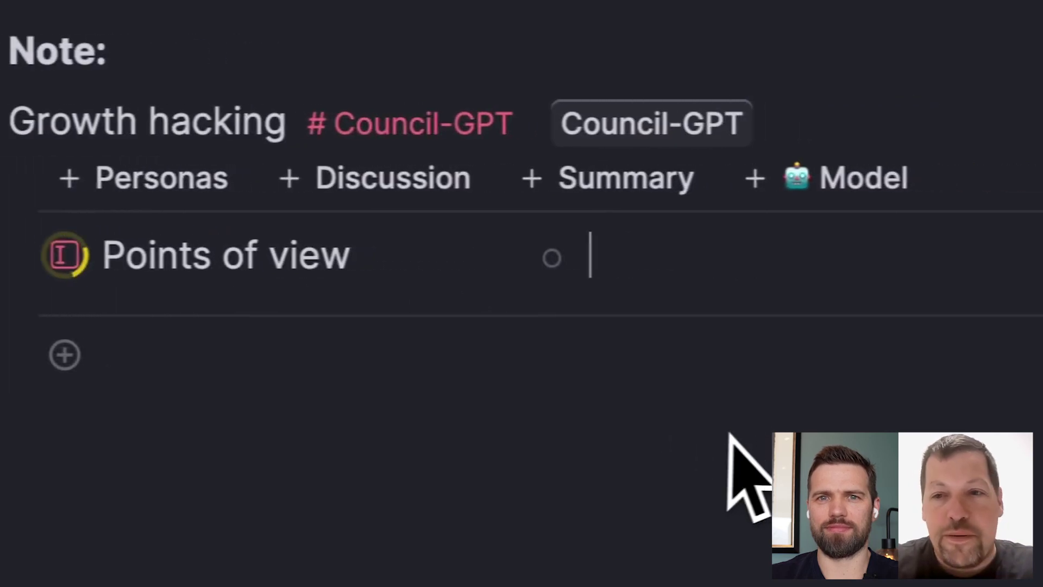
left_click(179, 198)
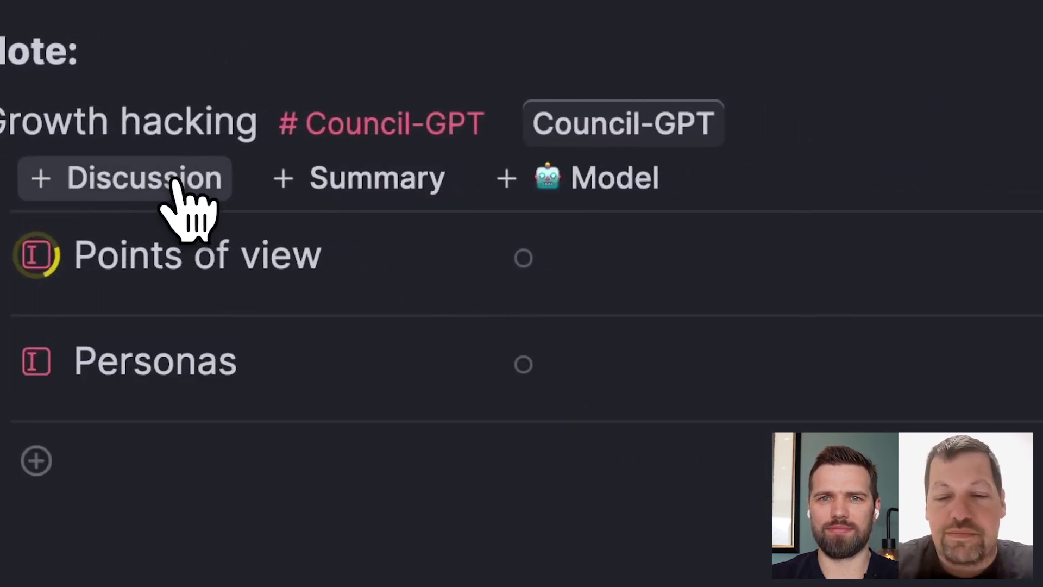
left_click(179, 187)
left_click(179, 188)
left_click(179, 187)
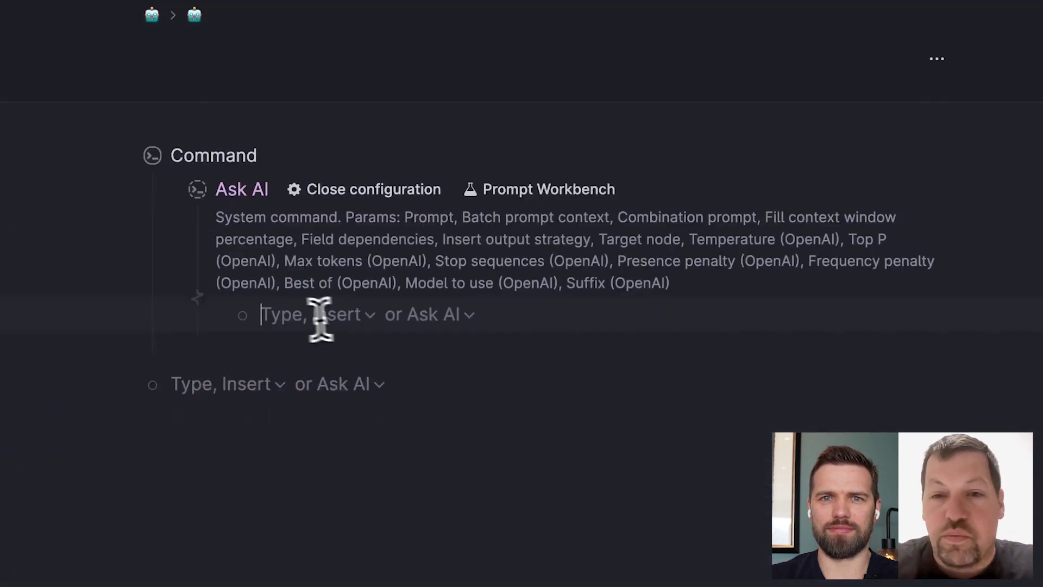
Step: Start a '>@' parameter line under Ask AI and scroll through the system fields list
type(">")
type("@")
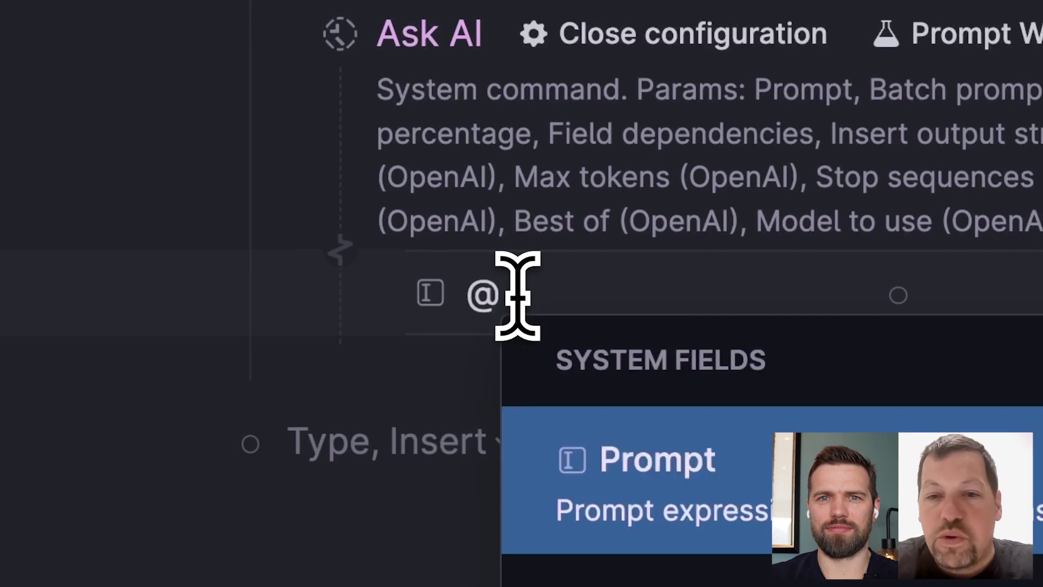
scroll(992, 584, "down", 5)
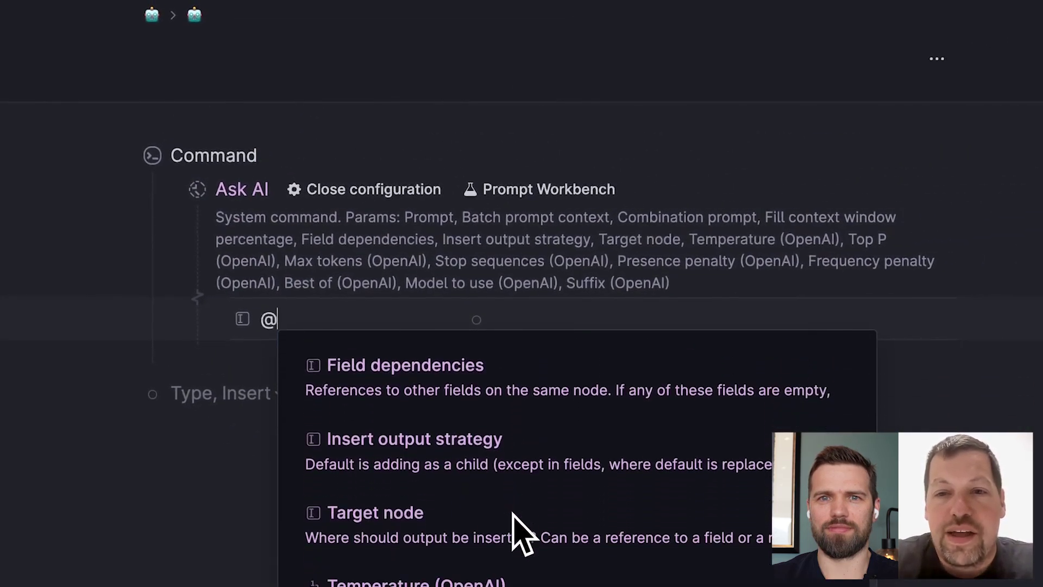
scroll(518, 532, "down", 7)
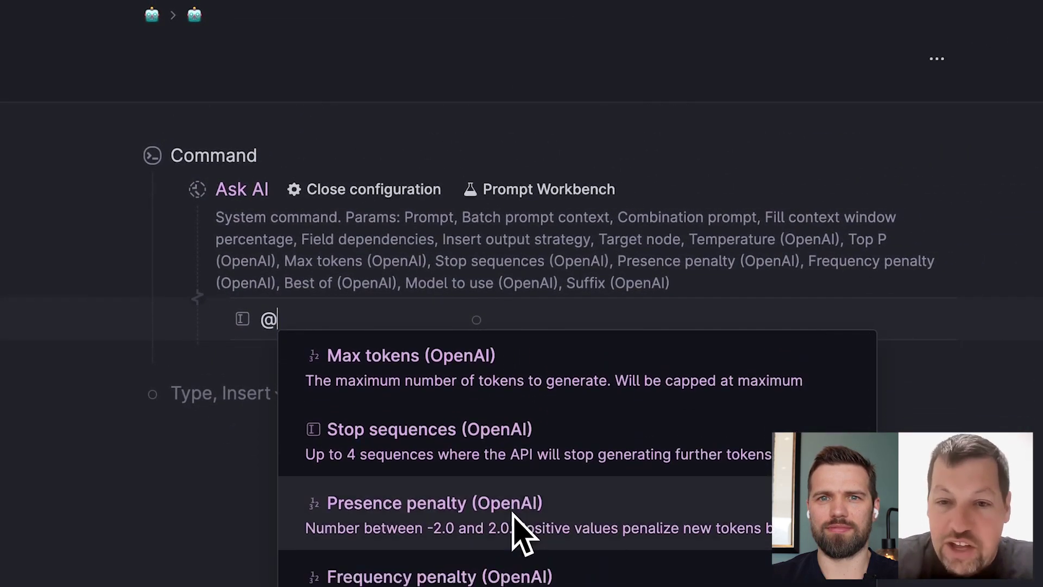
scroll(519, 533, "down", 3)
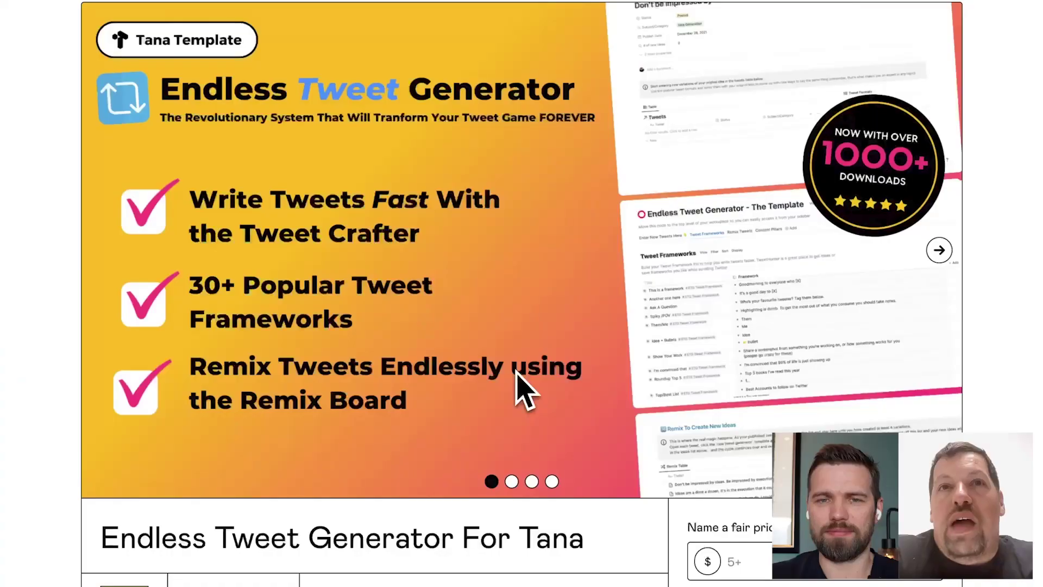
Step: Scroll through the Endless Tweet Generator For Tana description and testimonials
scroll(495, 473, "down", 6)
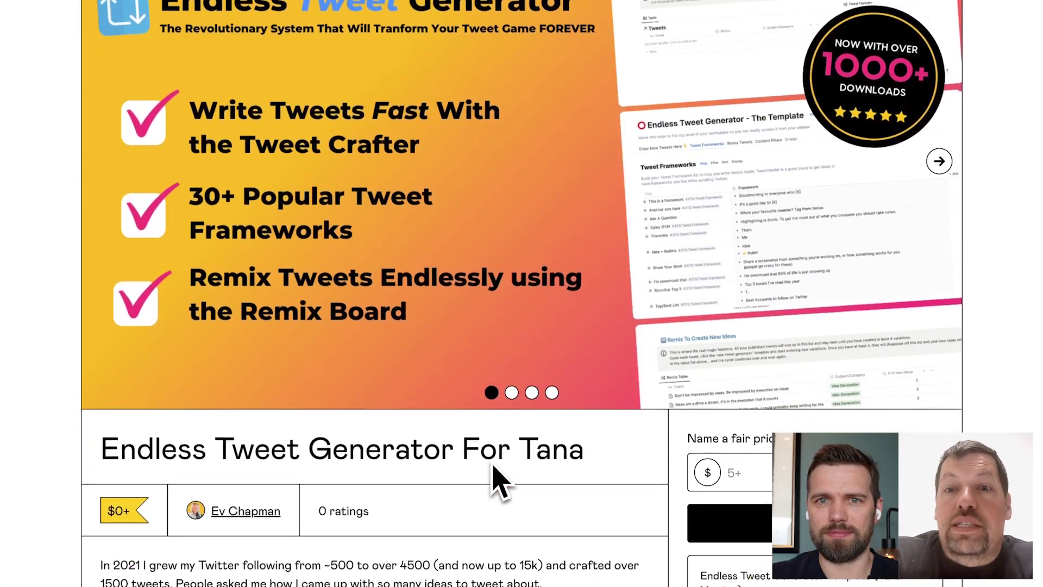
scroll(495, 472, "down", 8)
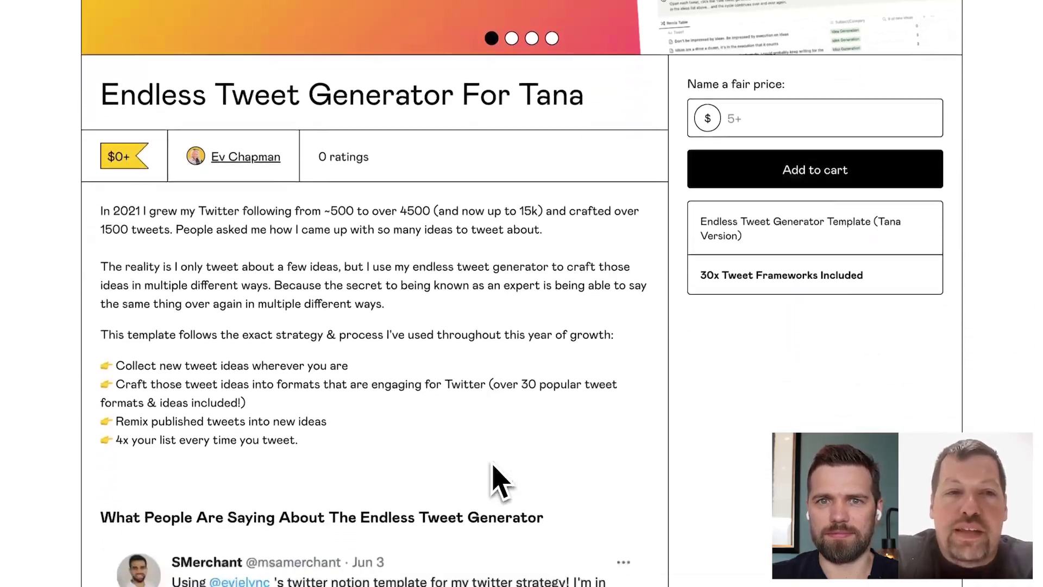
scroll(494, 472, "down", 8)
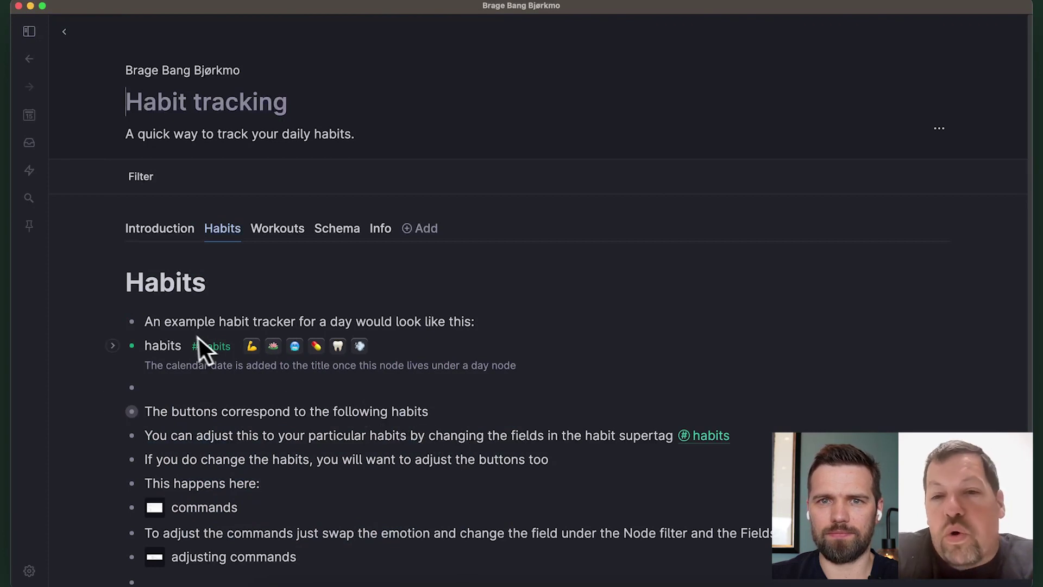
Step: Expand the habits node and tick working out, vitamins and cold shower
left_click(113, 345)
left_click(252, 351)
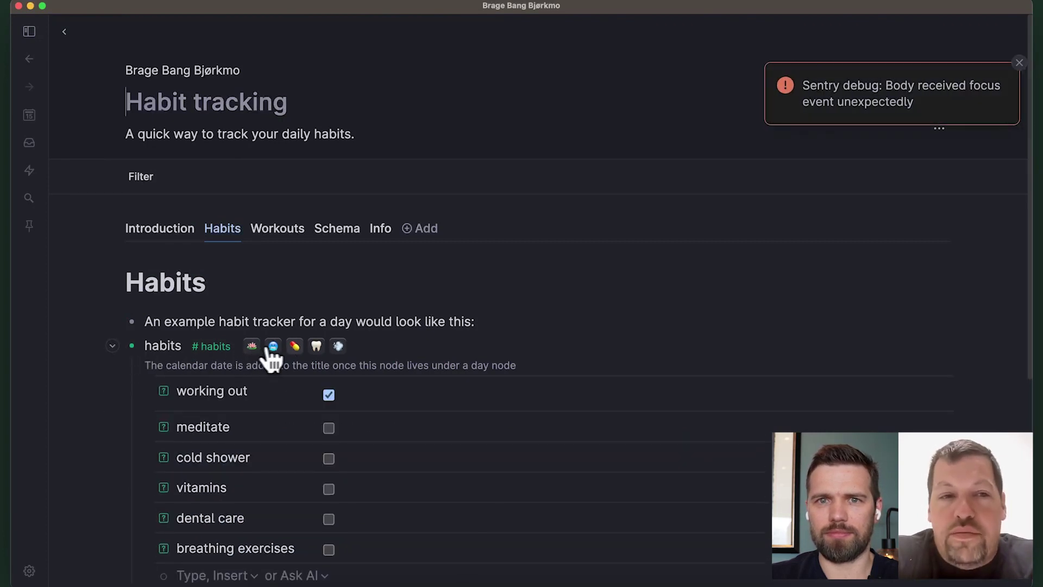
left_click(295, 350)
left_click(273, 347)
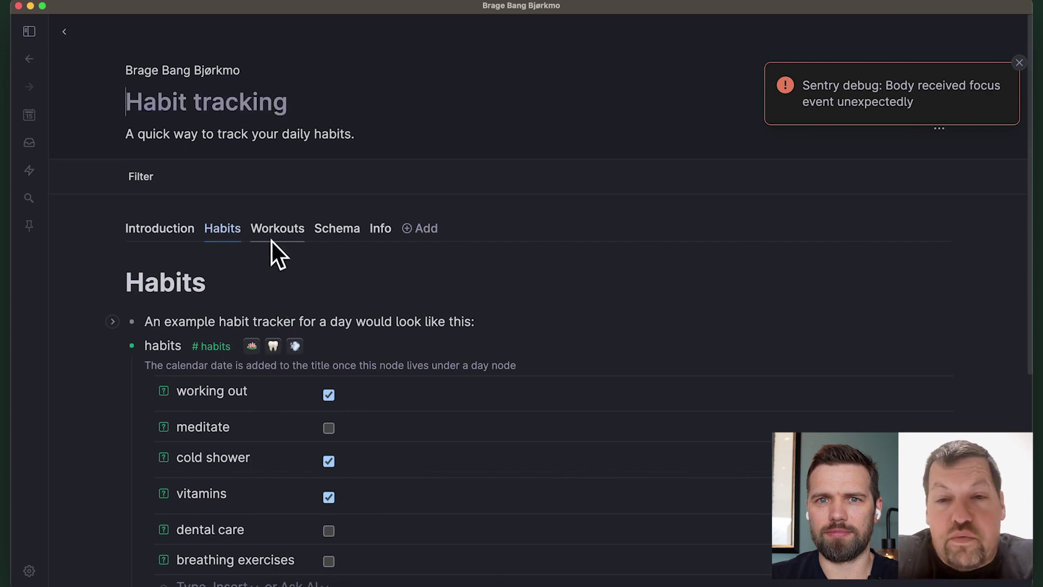
Step: View the Introduction and habits search, then generate three Smart AI answers for the algebra quiz
left_click(193, 230)
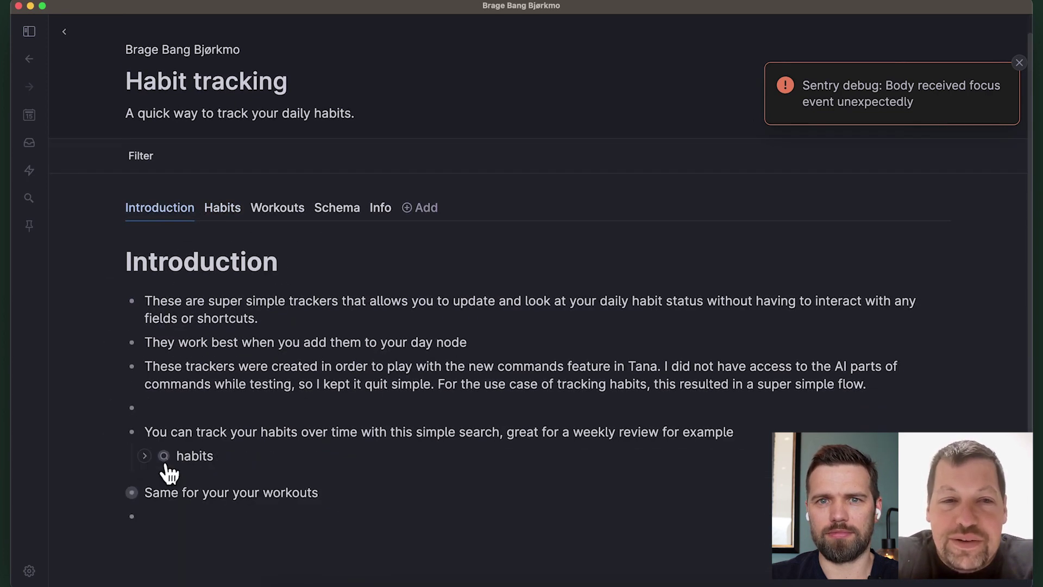
left_click(164, 460)
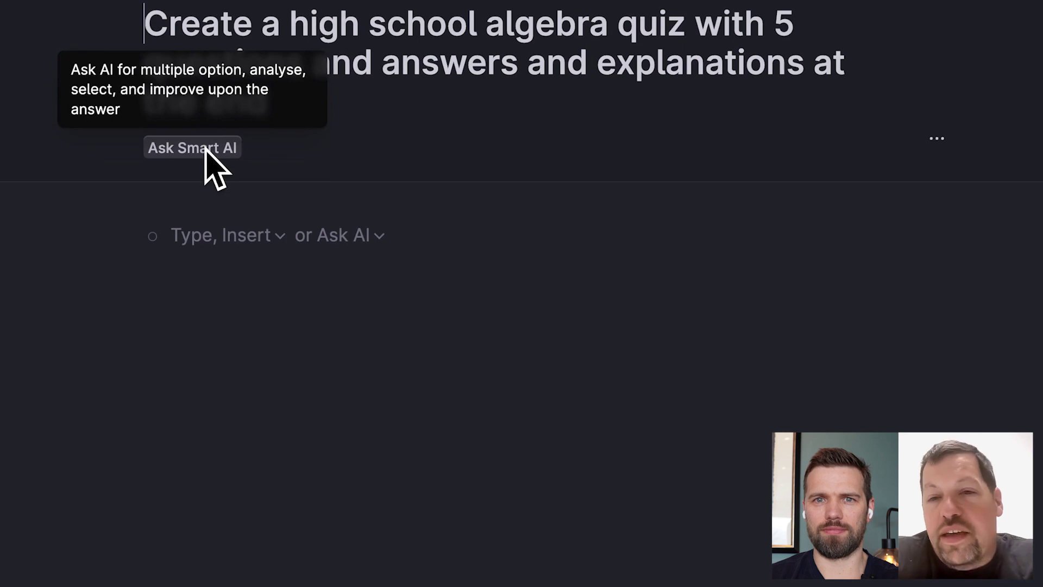
left_click(205, 151)
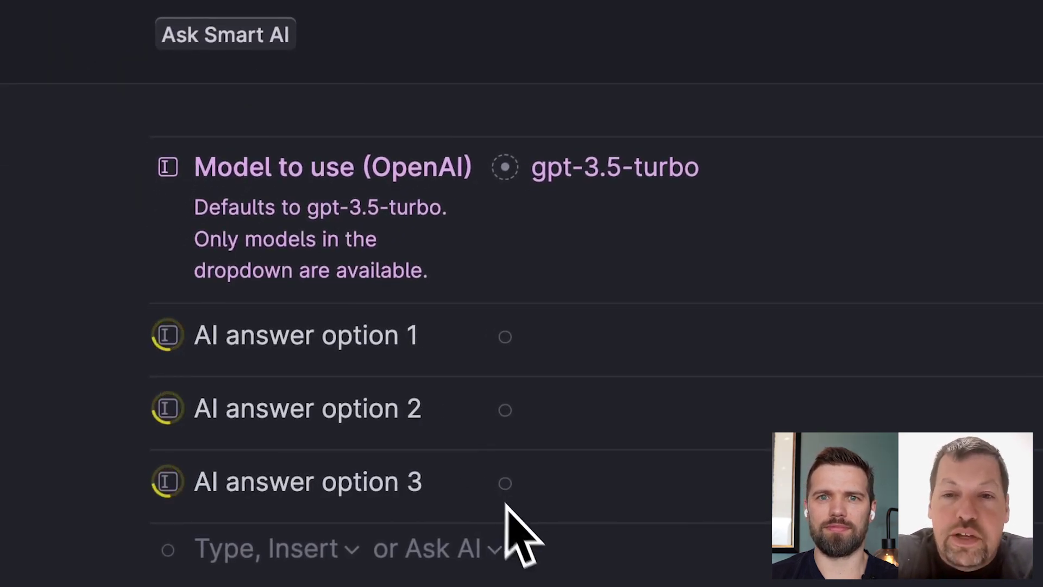